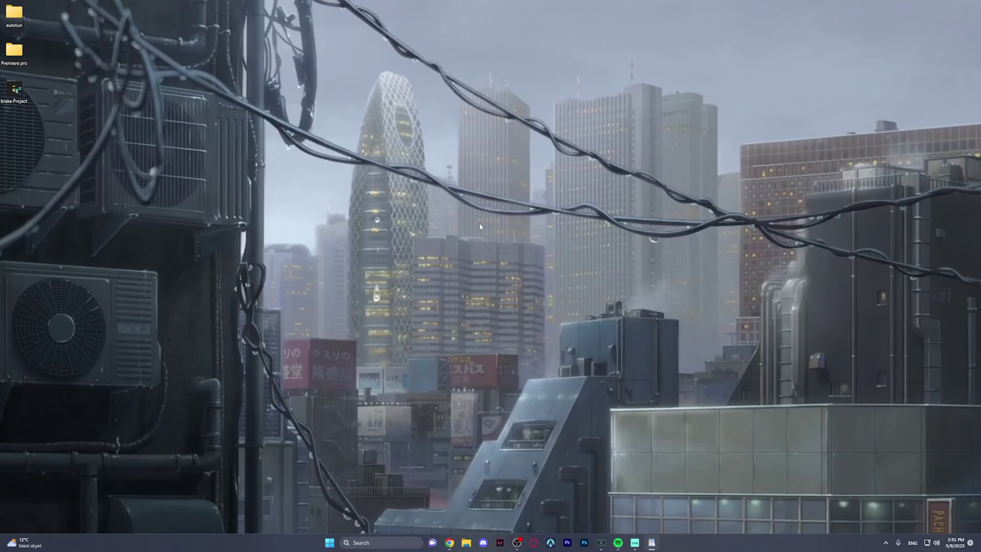
# Step: In Manage 3D Settings, set Image Scaling to On with GPU scaling and 35% sharpening
pyautogui.rightClick(461, 239)
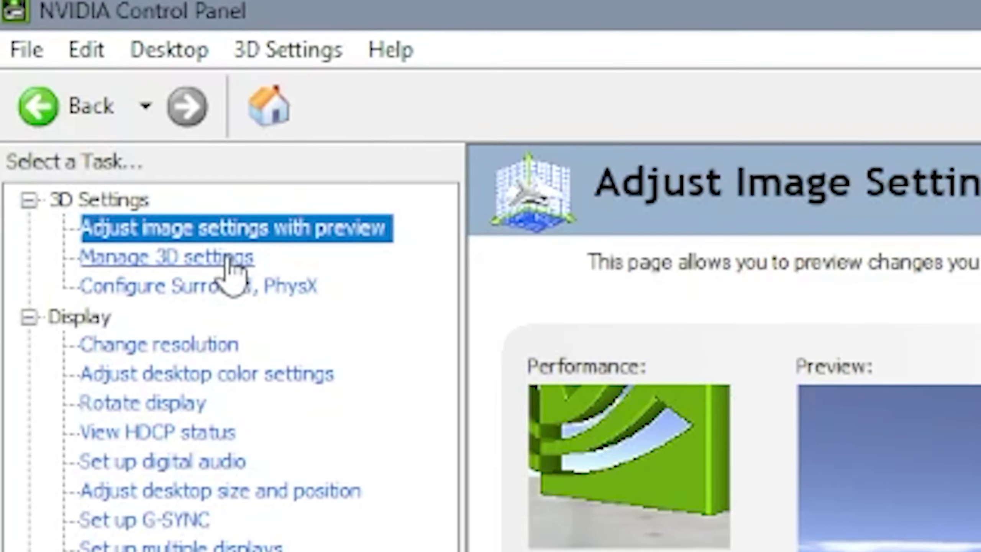
pyautogui.click(142, 168)
pyautogui.click(400, 246)
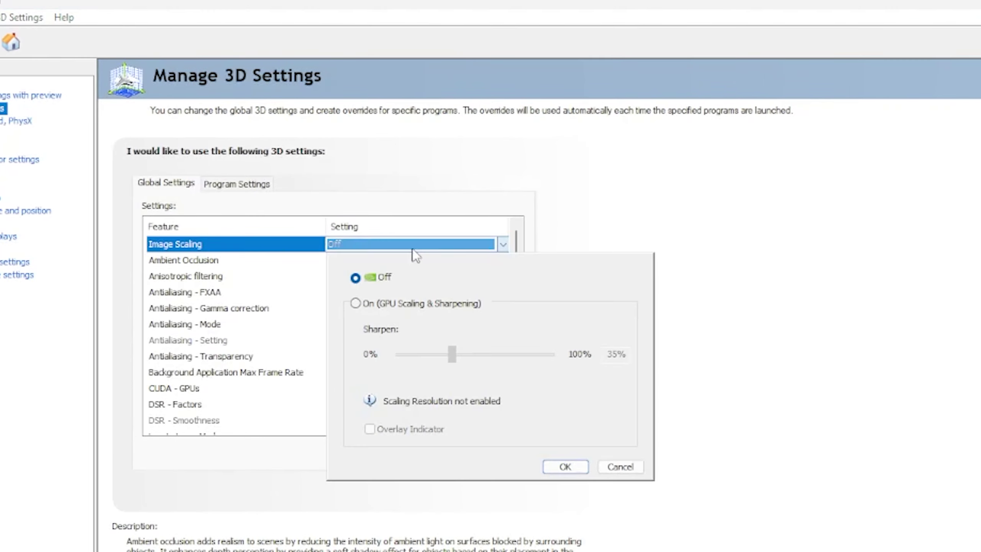
pyautogui.click(388, 305)
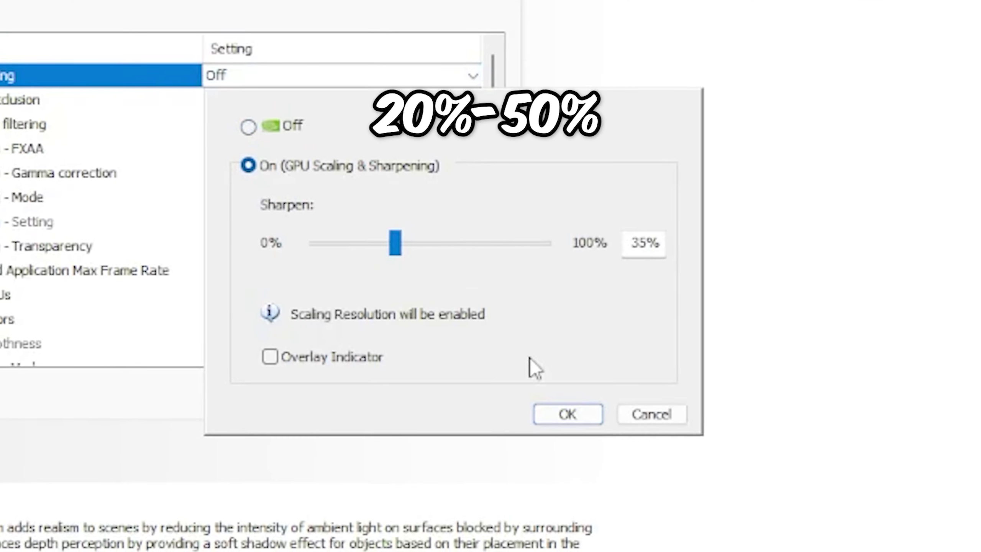
pyautogui.click(556, 421)
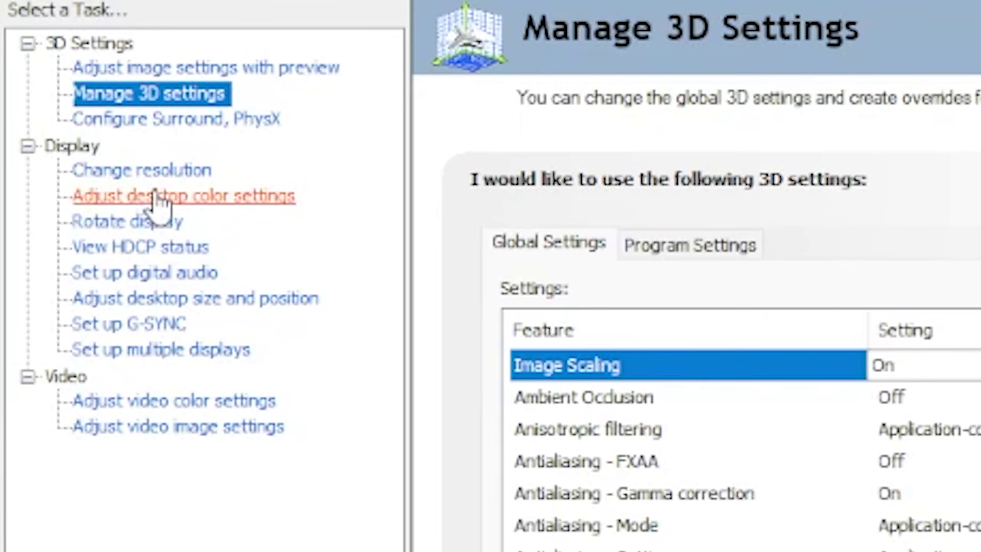
# Step: Under Adjust desktop color settings, move Digital vibrance to 88% and leave Hue at 0°
pyautogui.click(37, 81)
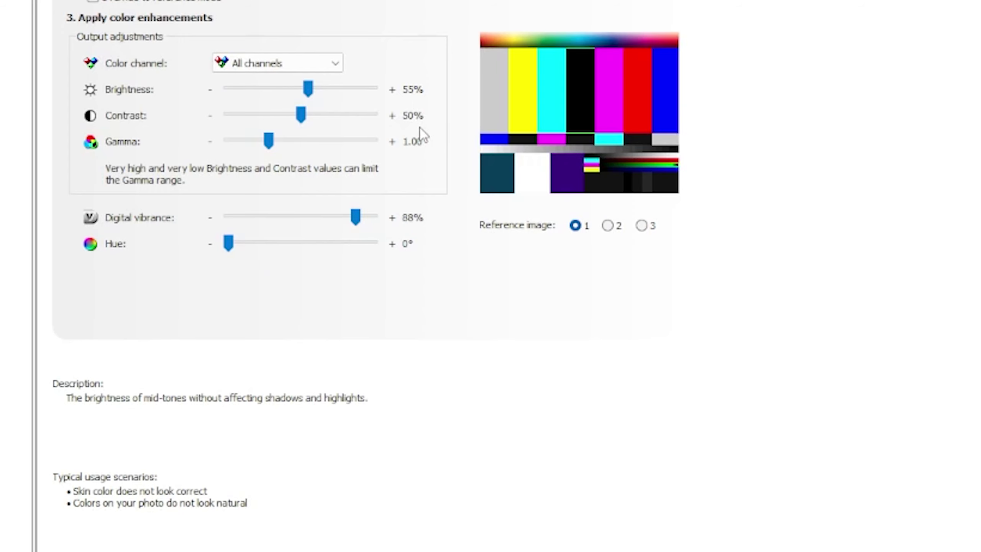
pyautogui.click(285, 216)
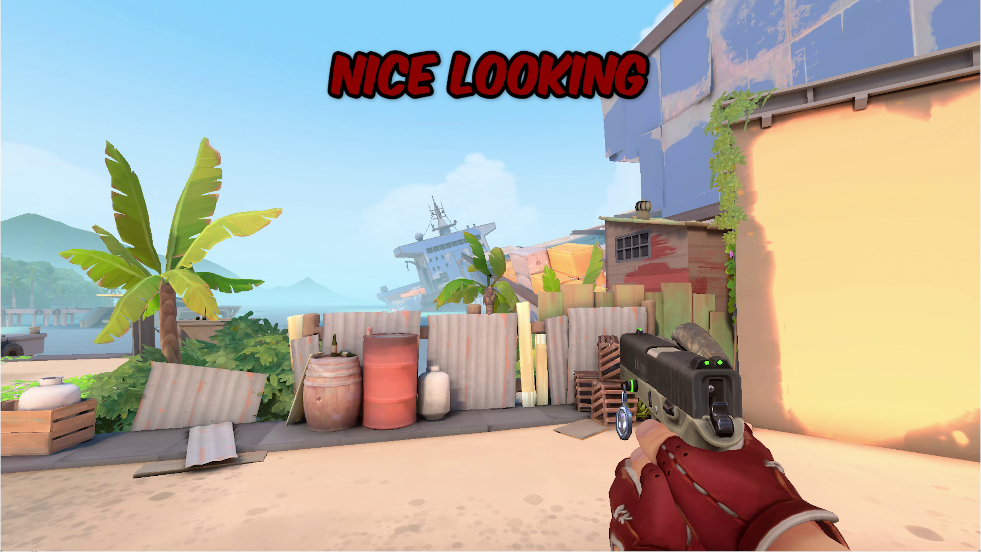
pyautogui.moveTo(369, 228)
pyautogui.mouseDown()
pyautogui.moveTo(381, 229)
pyautogui.moveTo(357, 234)
pyautogui.mouseUp()
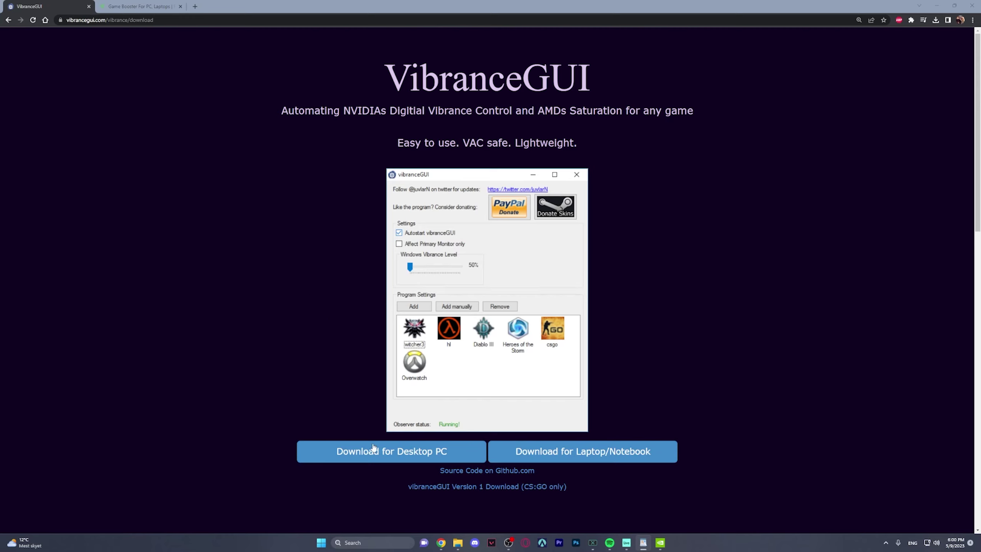
# Step: Download the desktop PC version of vibranceGUI as vibranceGUI (2).zip, skipping the unsupported laptop option
pyautogui.click(574, 452)
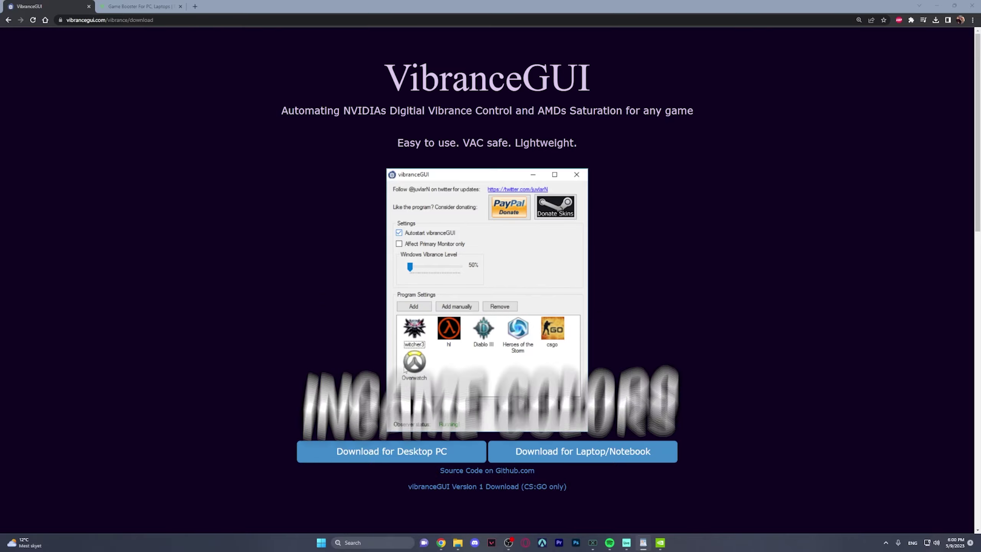
pyautogui.click(373, 456)
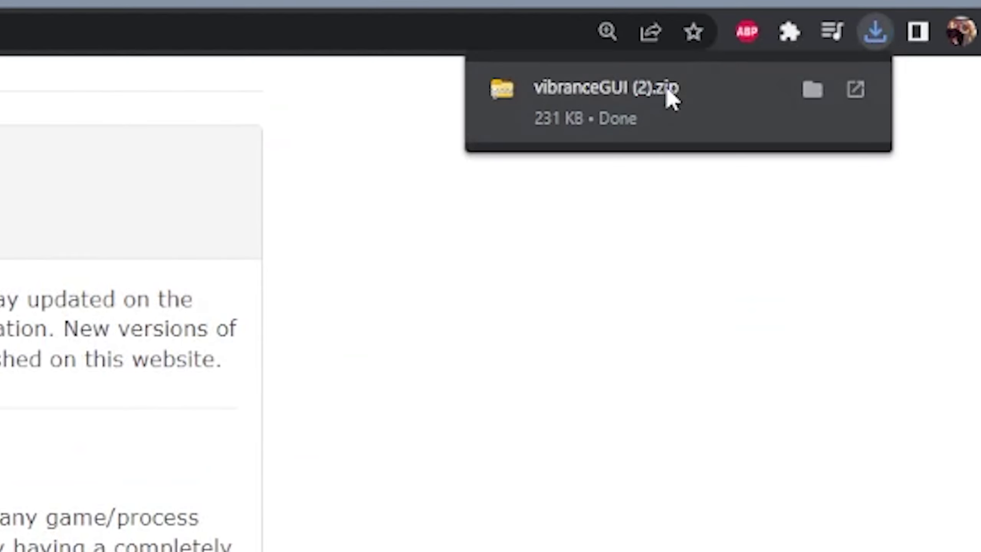
# Step: Run vibranceGUI from the zip and add VALORANT-Win64-Shipping from ShooterGame\Binaries\Win64
pyautogui.click(673, 102)
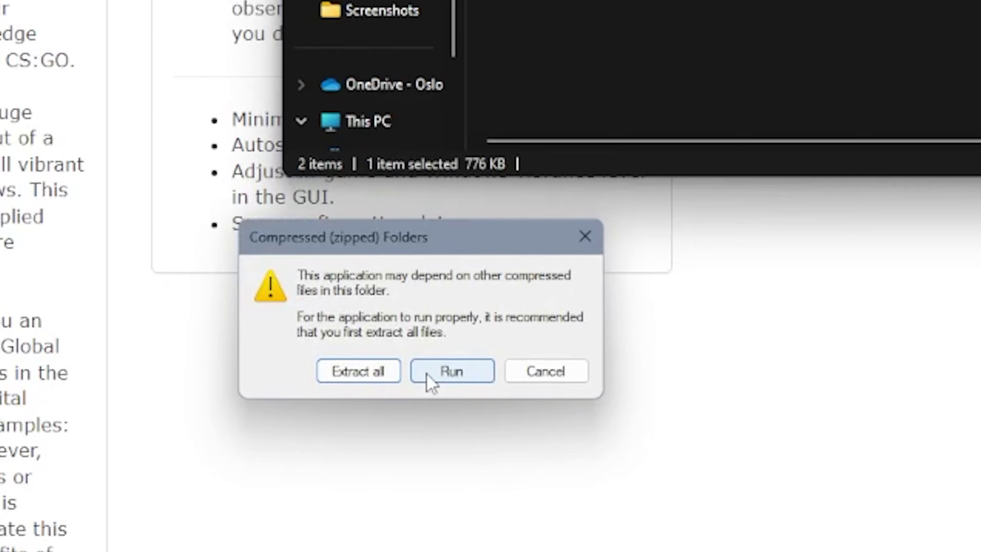
pyautogui.click(427, 374)
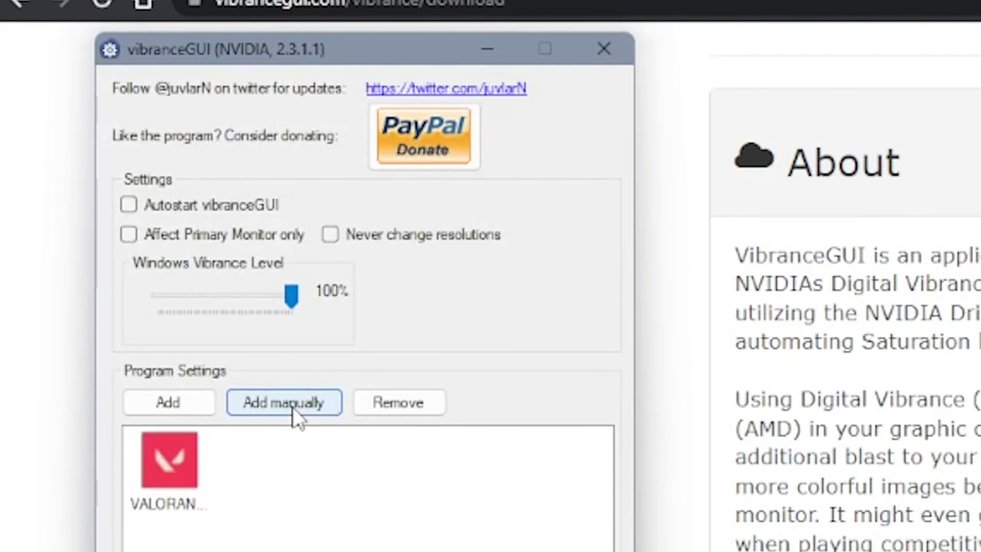
pyautogui.click(293, 404)
pyautogui.scroll(-1, 222, 425)
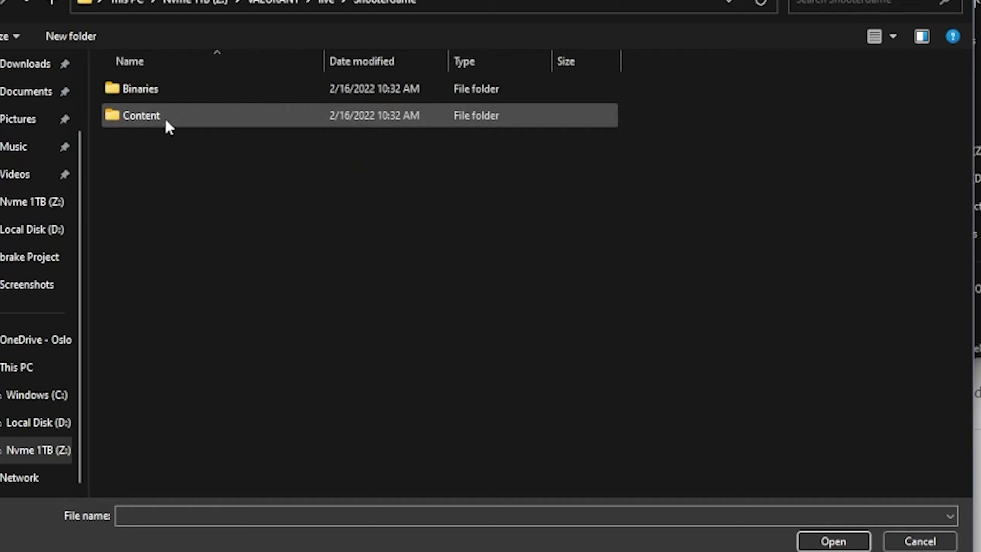
pyautogui.doubleClick(180, 91)
pyautogui.doubleClick(180, 90)
pyautogui.scroll(-10, 291, 273)
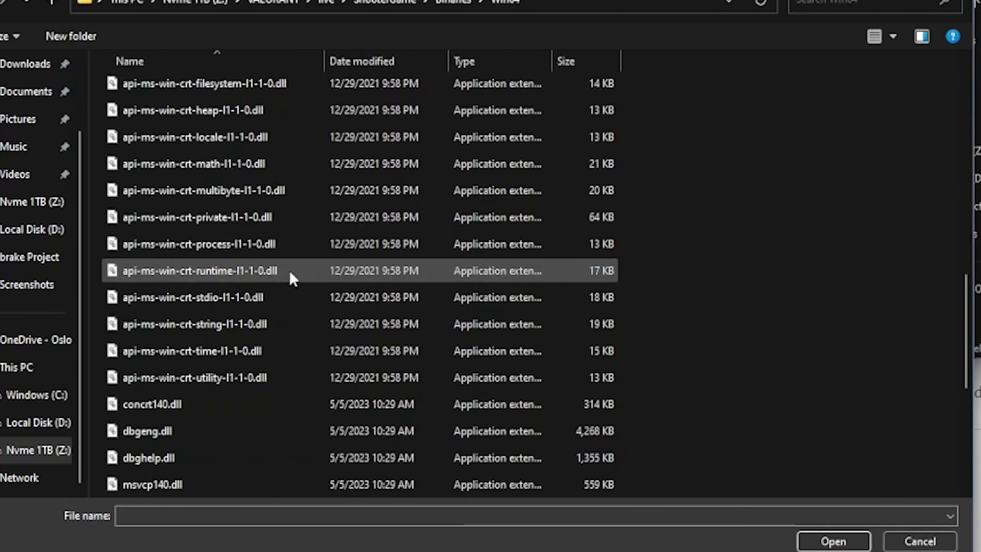
pyautogui.scroll(-4, 290, 270)
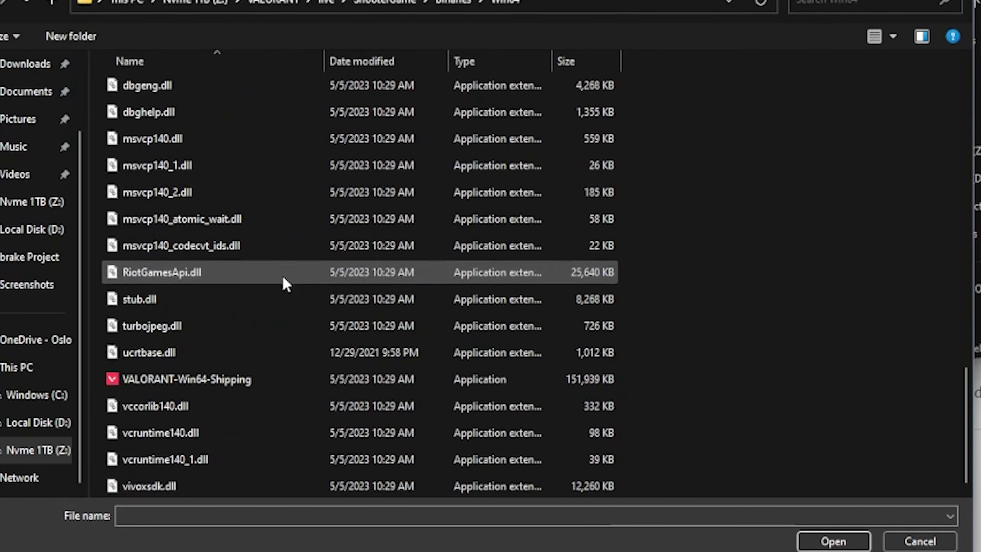
pyautogui.doubleClick(237, 378)
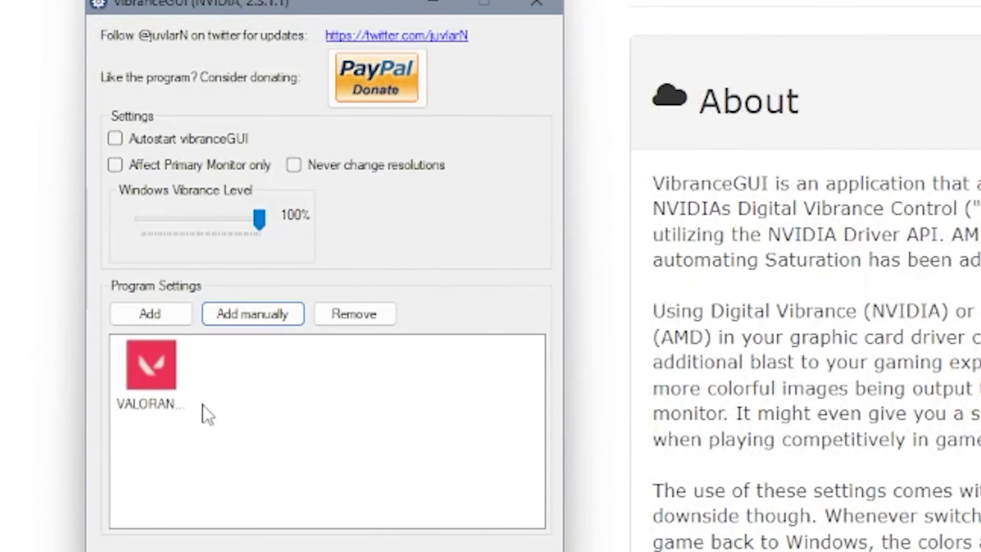
# Step: Lower and save VALORANT's per-game vibrance, then enable Autostart vibranceGUI
pyautogui.click(153, 367)
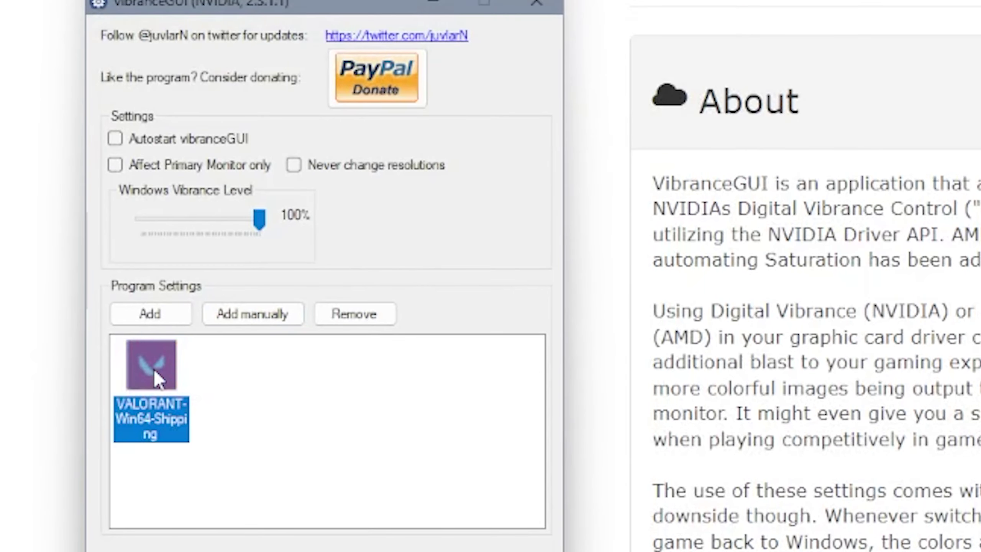
pyautogui.doubleClick(153, 368)
pyautogui.moveTo(337, 270); pyautogui.dragTo(306, 286)
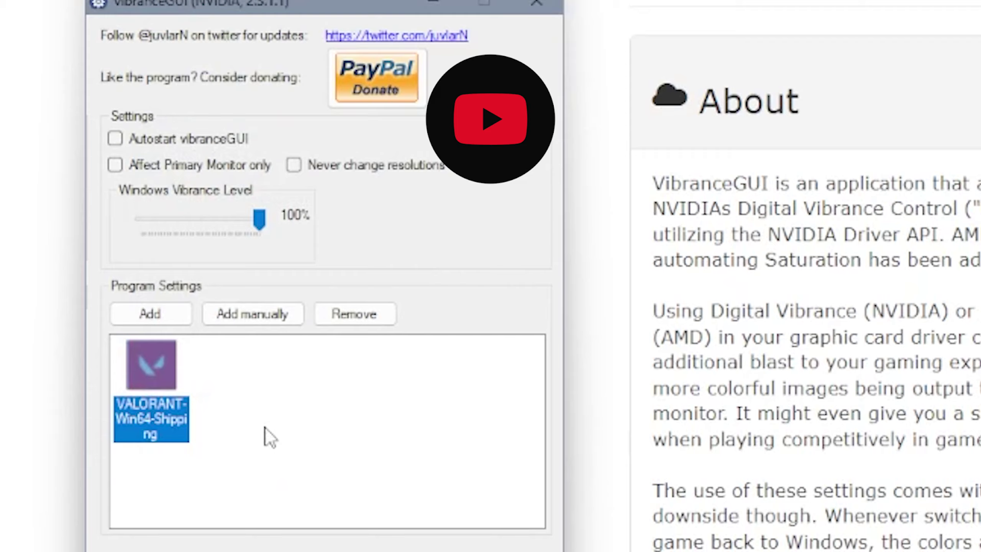
pyautogui.click(291, 392)
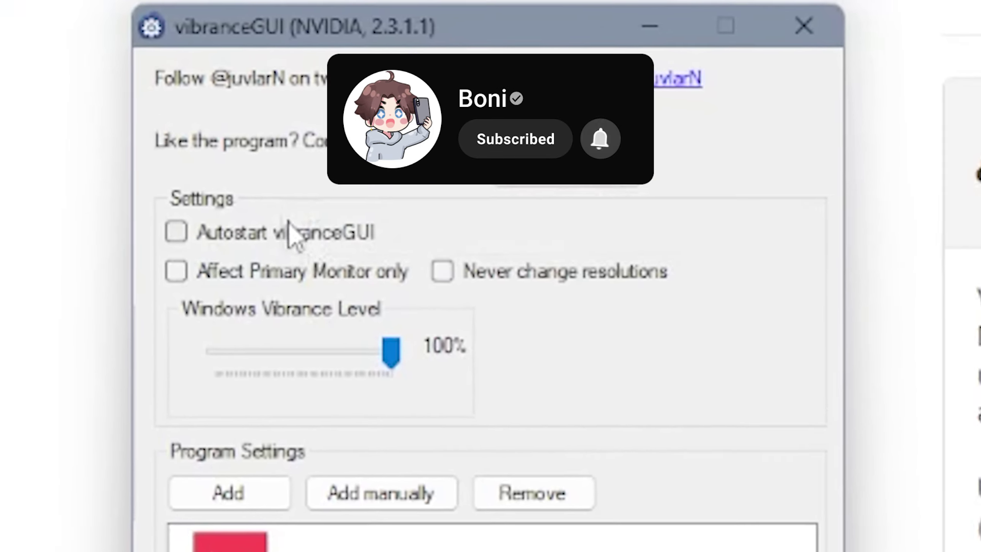
pyautogui.click(304, 235)
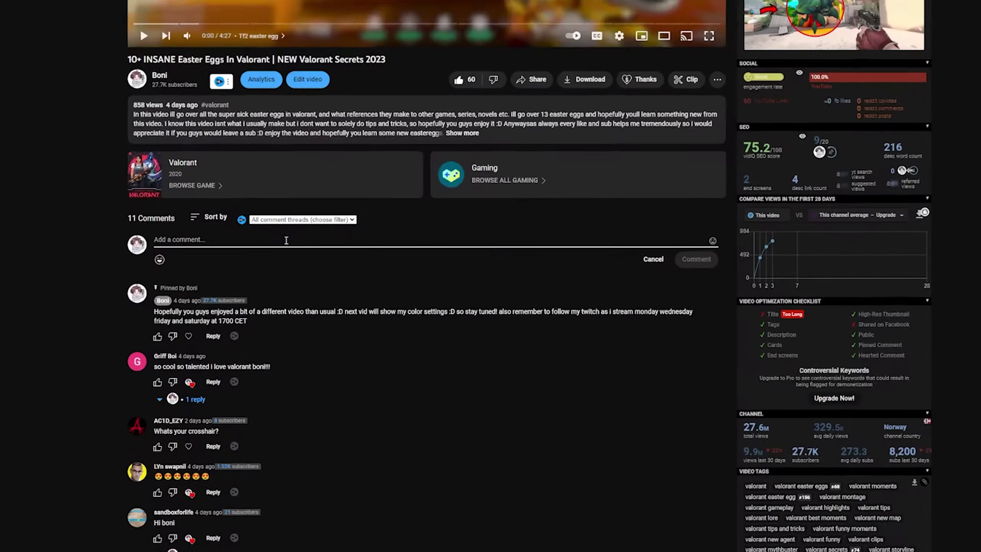
# Step: Enter razer.com/cortex in Chrome's address bar to reach the Razer Cortex page
pyautogui.write('IS')
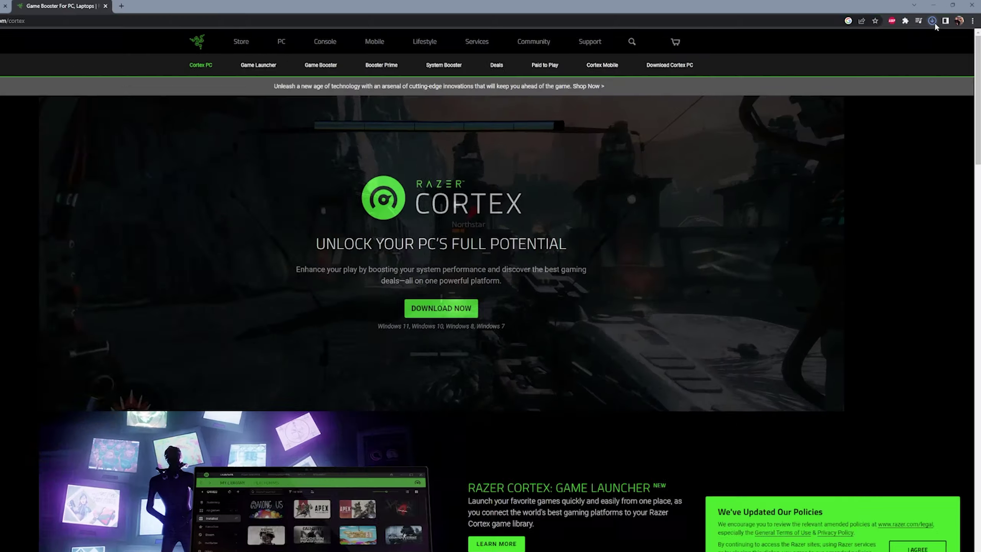
# Step: Open Chrome's recent downloads to run the Razer Cortex installer
pyautogui.click(933, 21)
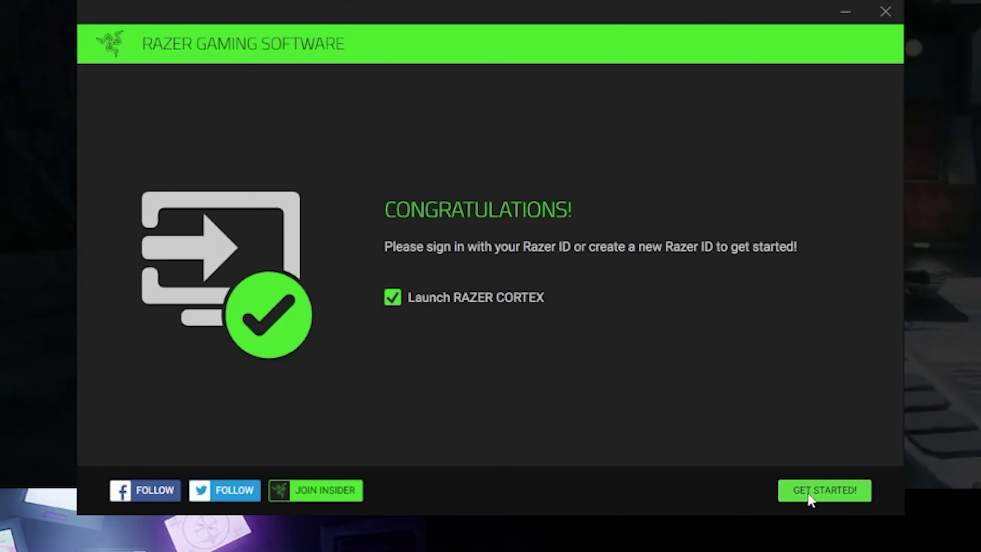
# Step: Launch Razer Cortex and open Game Booster > Booster Prime on the VALORANT page
pyautogui.click(818, 491)
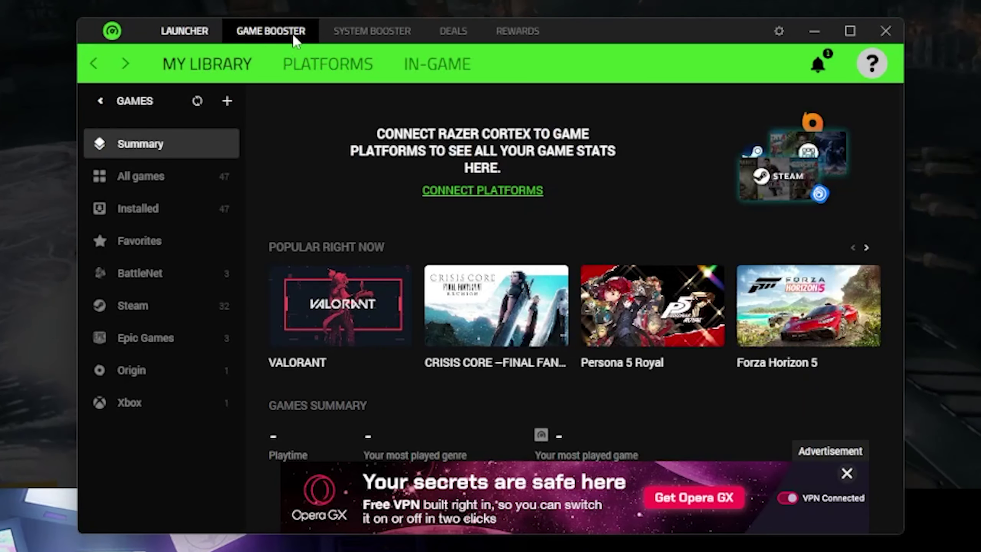
pyautogui.click(266, 32)
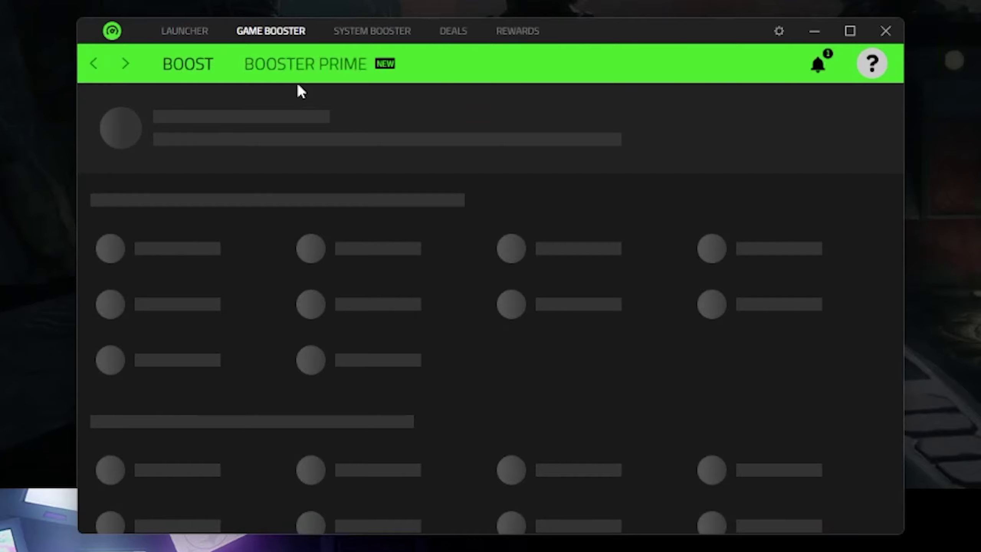
pyautogui.click(327, 67)
pyautogui.scroll(-8, 348, 270)
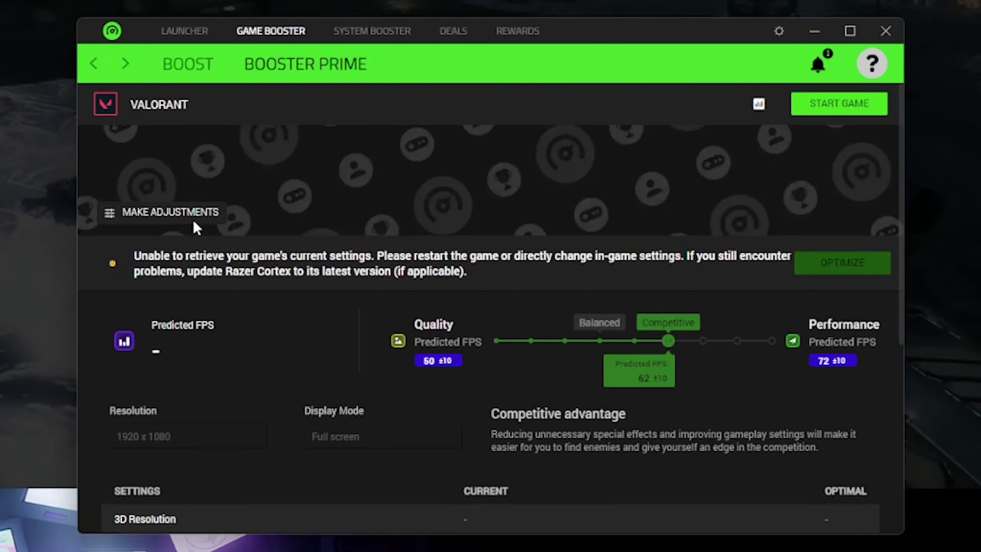
# Step: Enable VALORANT's colour adjustments, drop Digital Vibrance from 100 to 36, and save
pyautogui.click(173, 212)
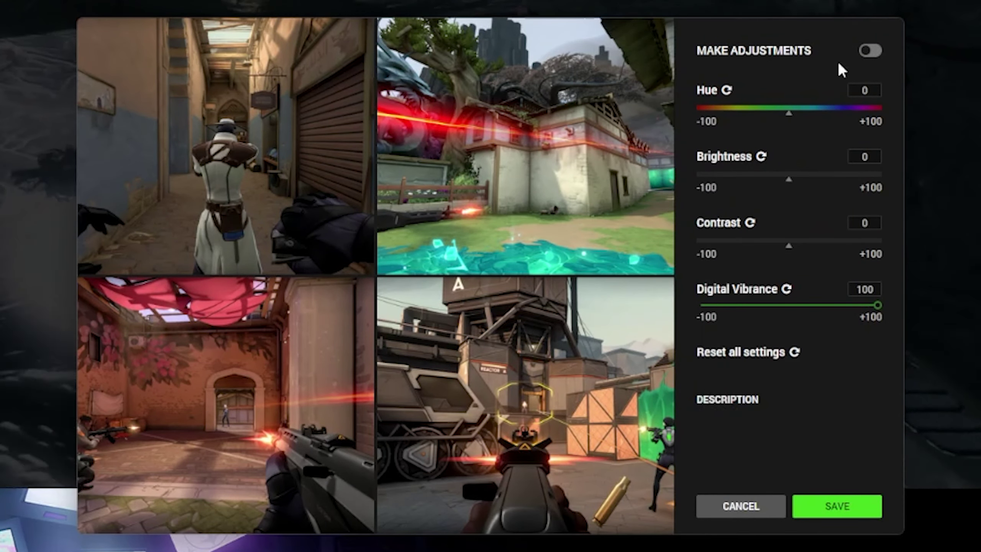
pyautogui.click(872, 51)
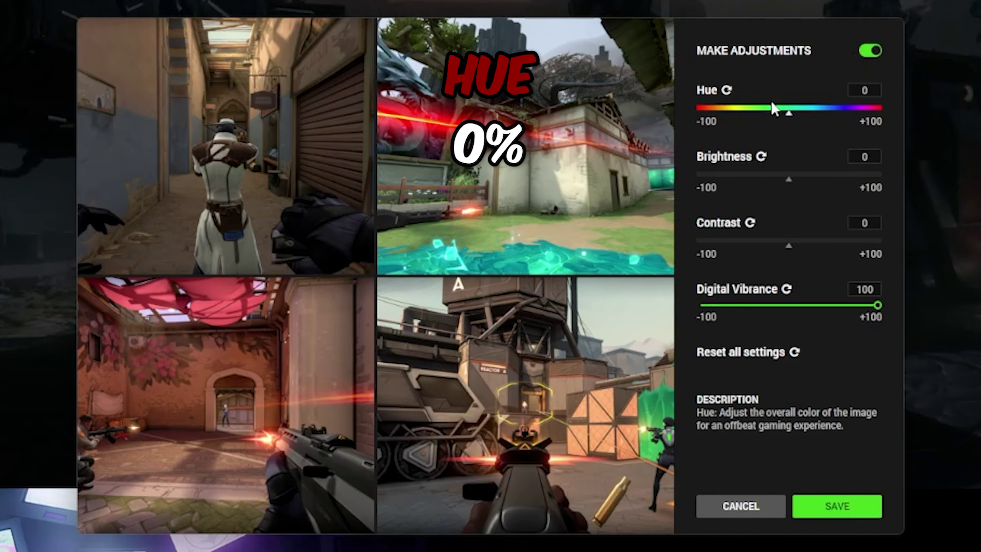
pyautogui.moveTo(786, 175)
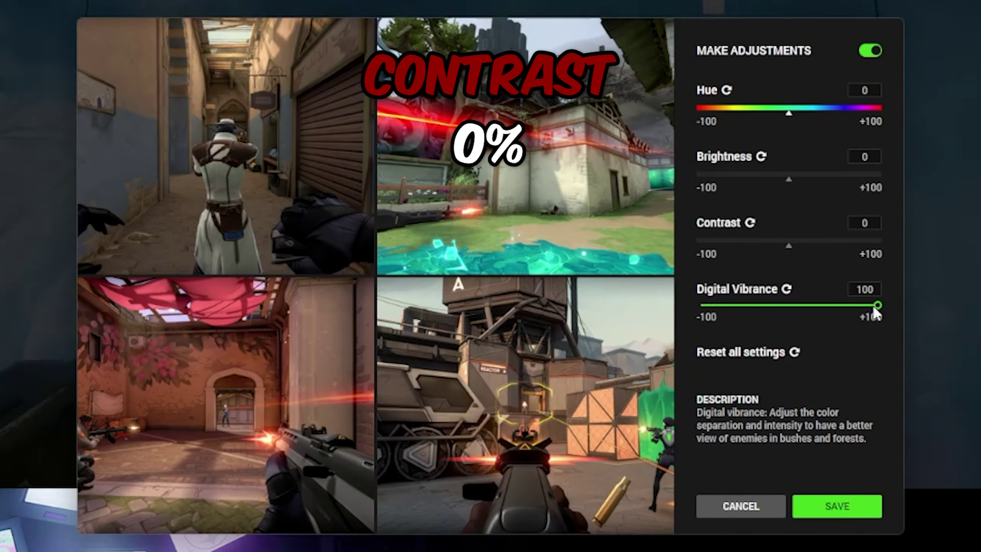
pyautogui.moveTo(874, 304); pyautogui.dragTo(821, 360)
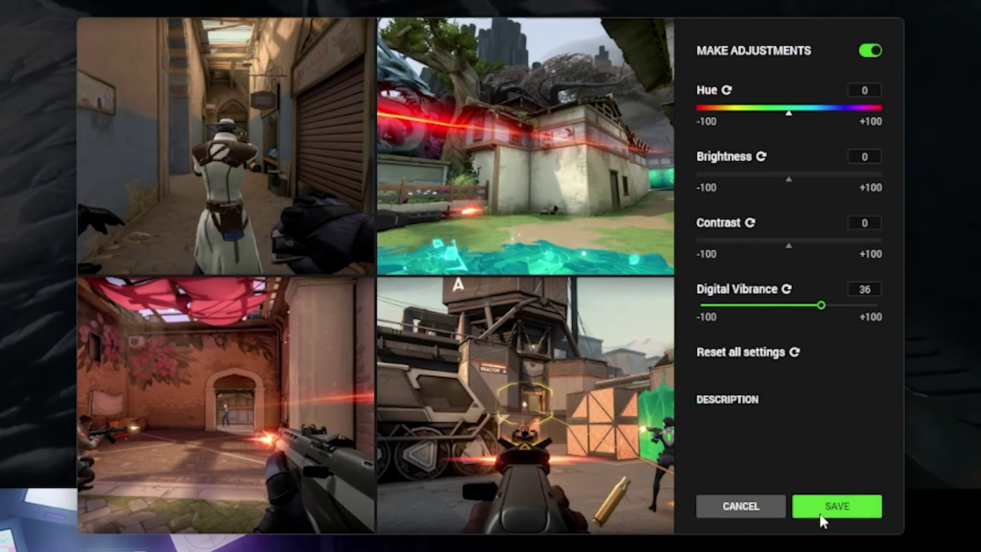
pyautogui.click(834, 505)
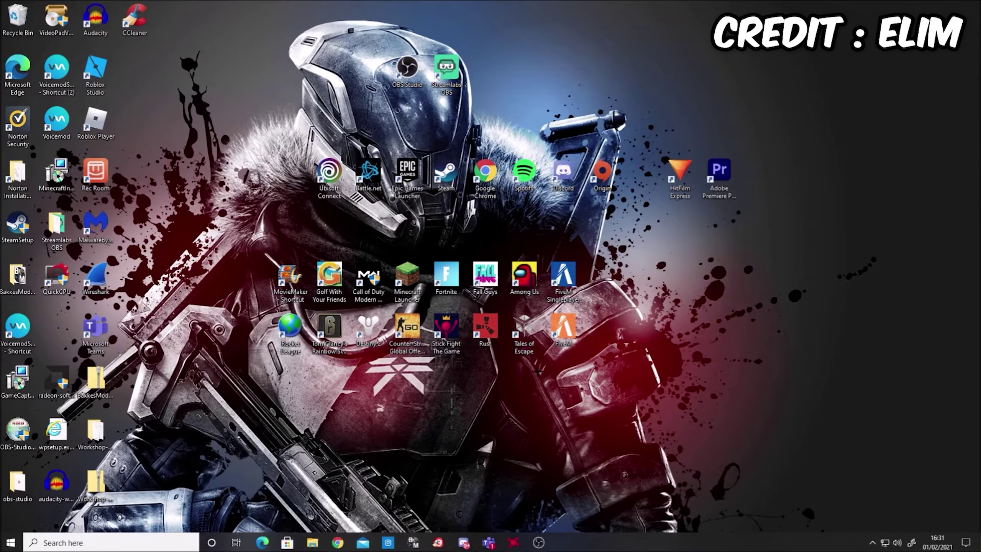
# Step: In AMD Radeon Software's Global Graphics Display tab, enable Custom Color and set Saturation to 200
pyautogui.rightClick(538, 372)
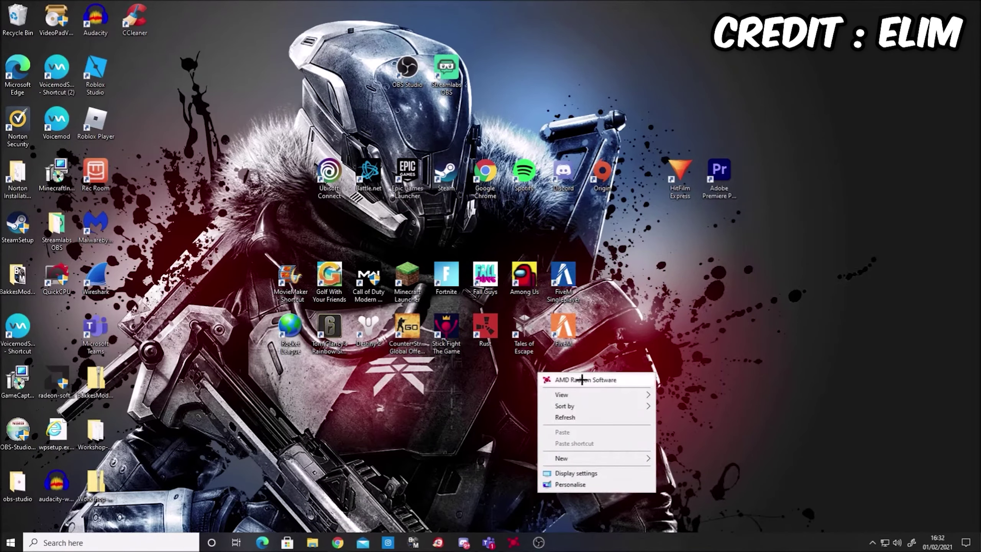
pyautogui.click(582, 379)
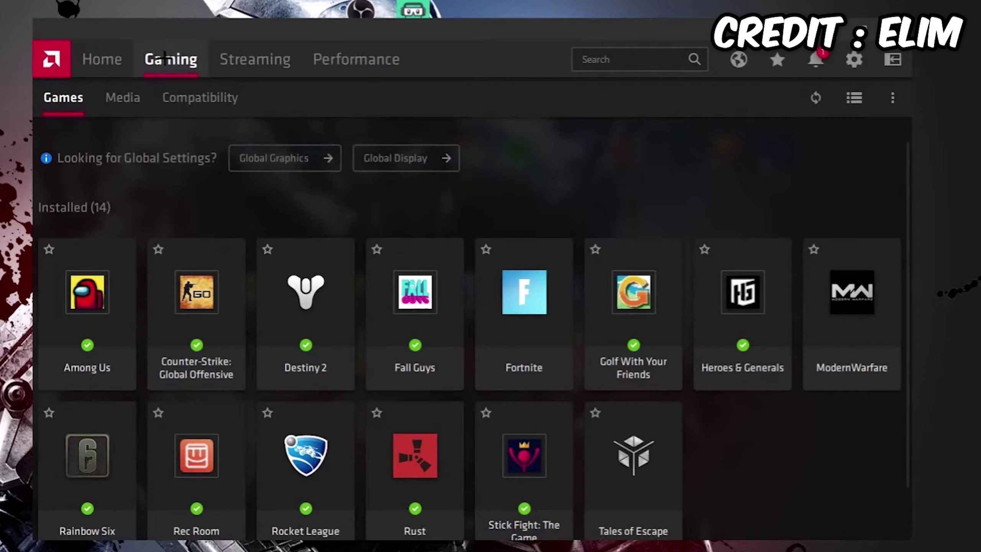
pyautogui.click(316, 159)
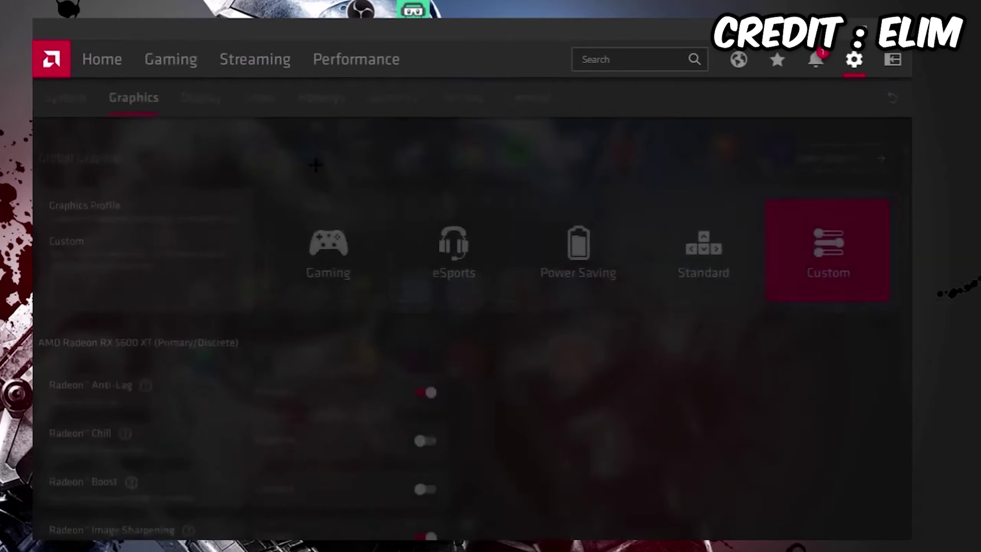
pyautogui.click(201, 98)
pyautogui.click(878, 233)
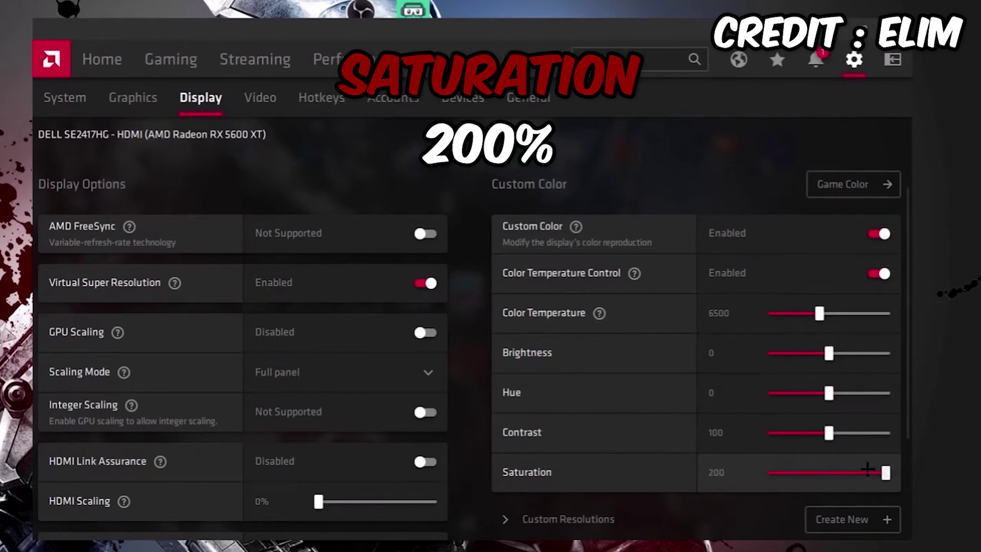
pyautogui.moveTo(865, 472); pyautogui.dragTo(885, 472)
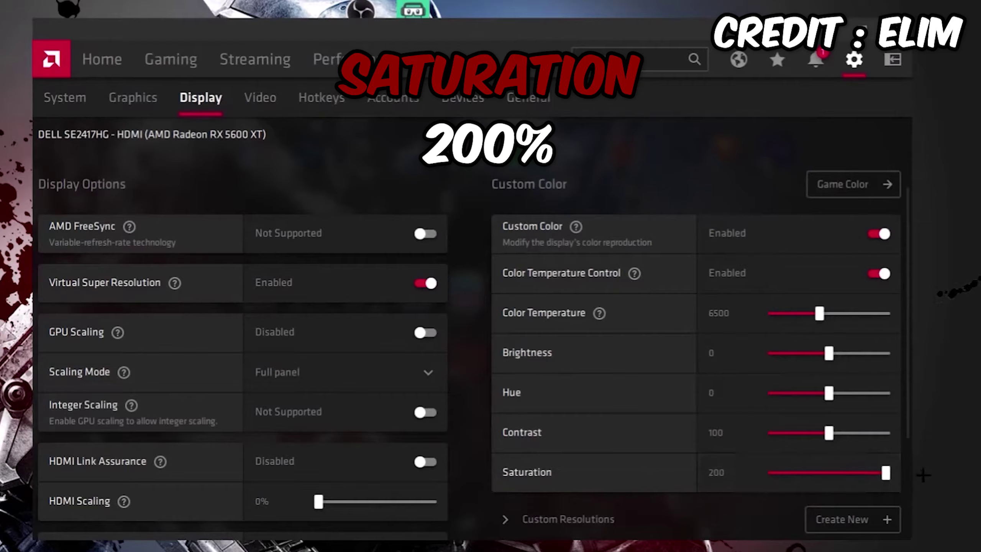